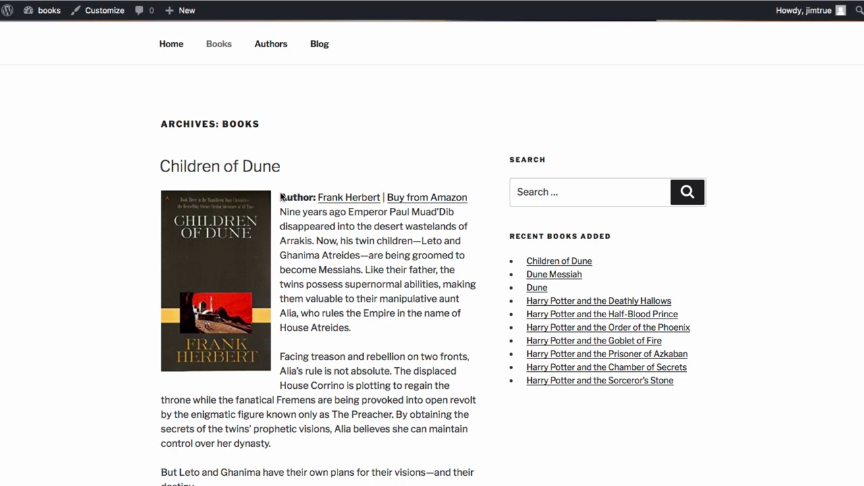
- Open Frank Herbert's author page and look through his book covers
click(344, 200)
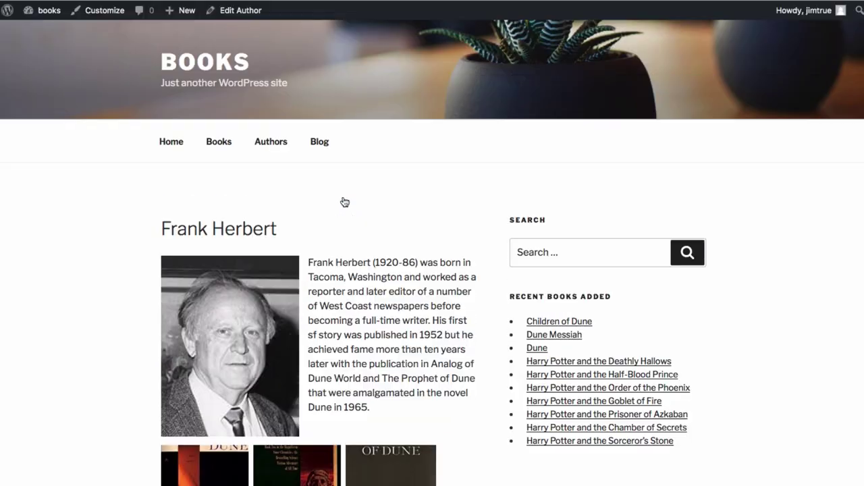
scroll(370, 225, down, 2)
scroll(371, 225, down, 2)
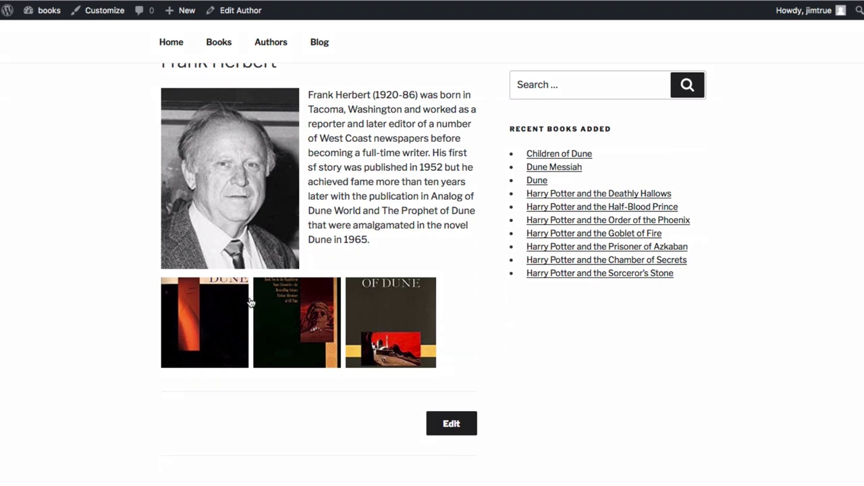
- Go from the Half-Blood Prince book page to J. K. Rowling's author page
click(573, 210)
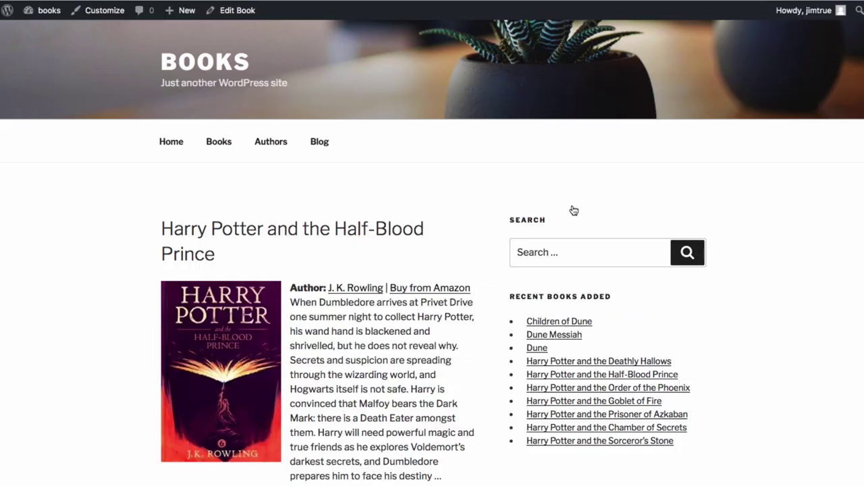
click(355, 287)
scroll(356, 290, down, 2)
scroll(356, 290, down, 3)
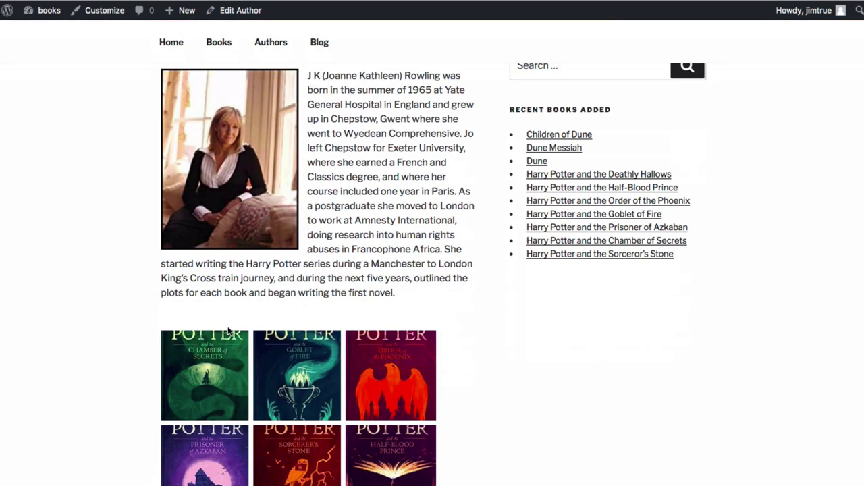
scroll(396, 247, up, 1)
scroll(396, 252, up, 4)
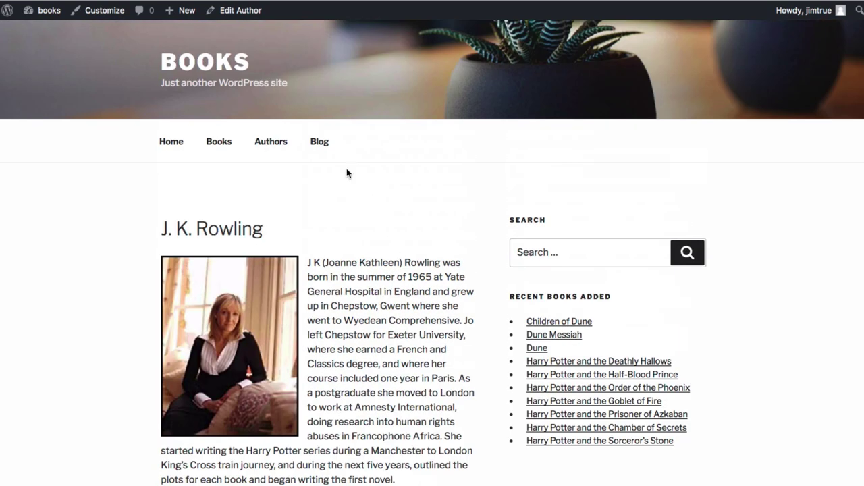
- Check the Related Books on J. K. Rowling's author record, then list all books
click(239, 14)
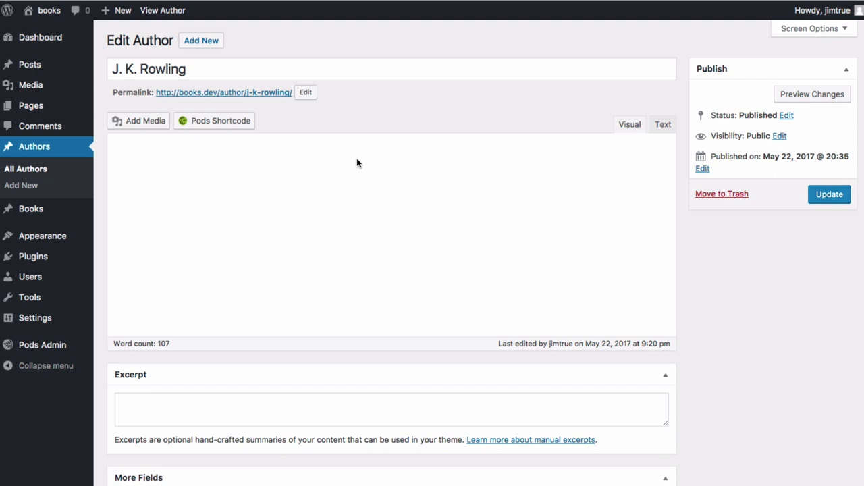
scroll(555, 226, down, 1)
scroll(686, 293, down, 3)
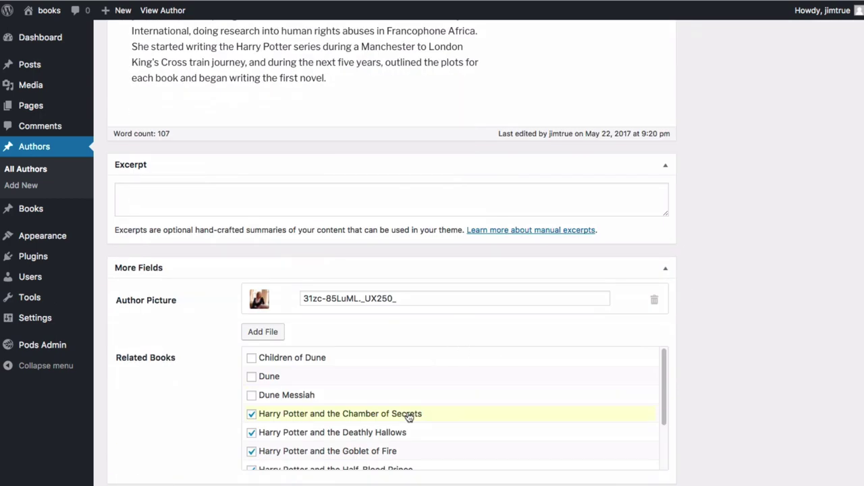
mouse_move(666, 372)
mouse_down()
mouse_move(670, 435)
mouse_move(671, 366)
mouse_up()
scroll(706, 364, up, 5)
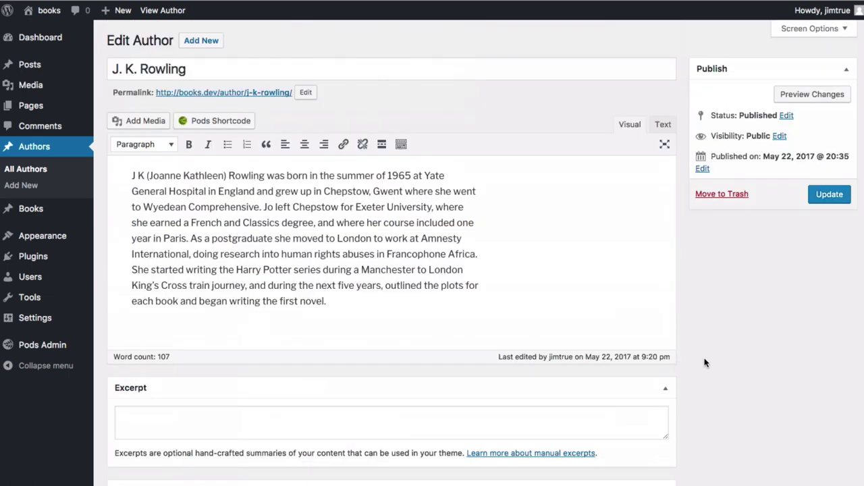
click(31, 208)
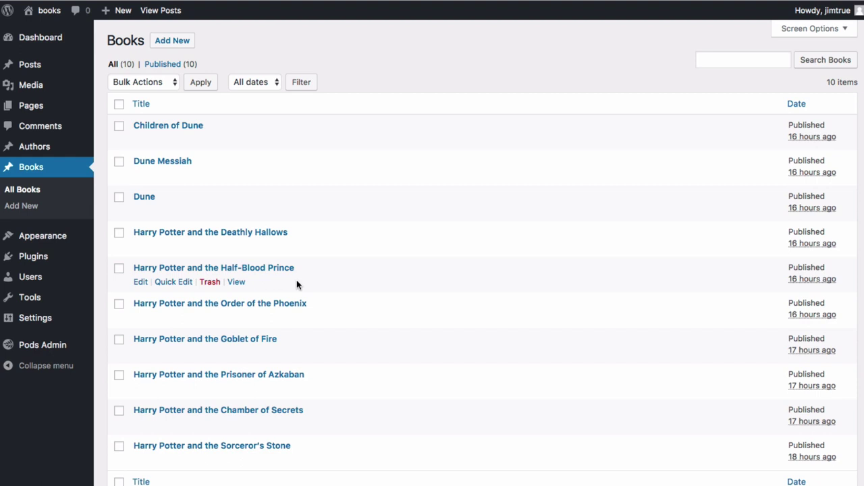
- Follow Deathly Hallows to its site page, then to J. K. Rowling's author record
click(151, 236)
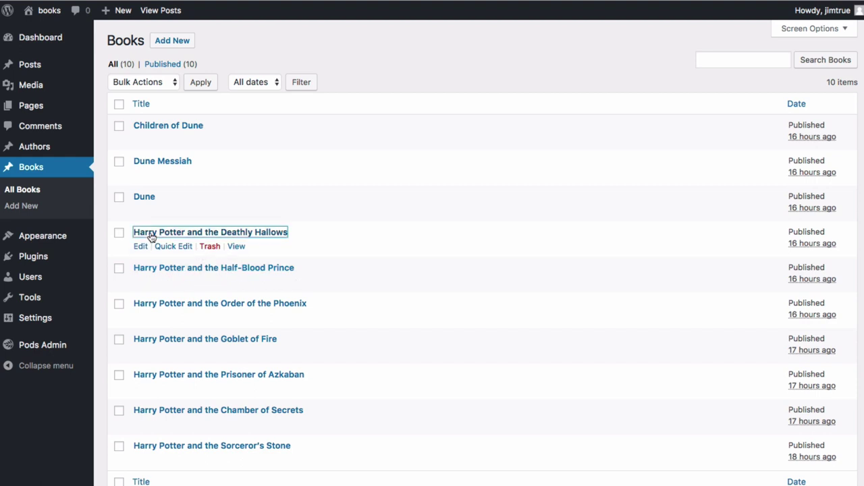
scroll(342, 290, down, 2)
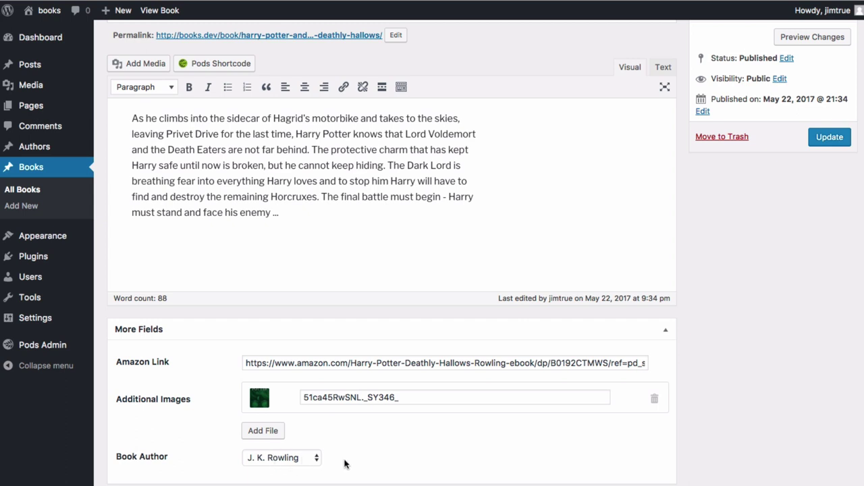
click(161, 10)
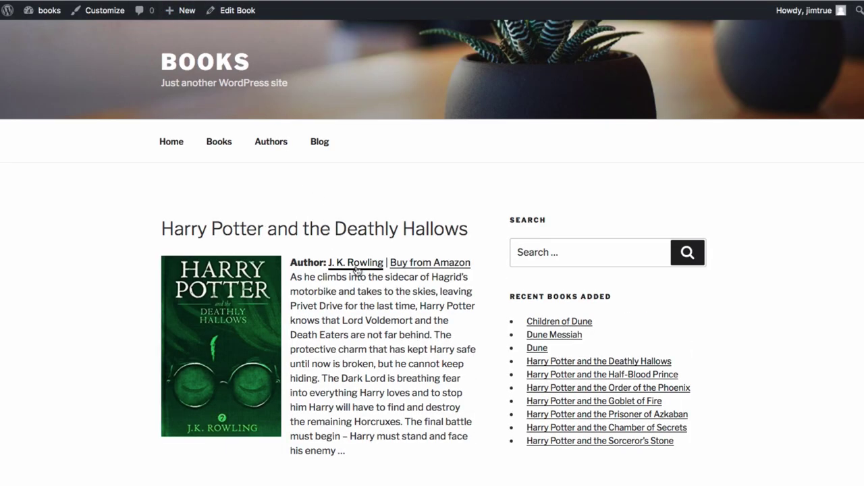
click(356, 269)
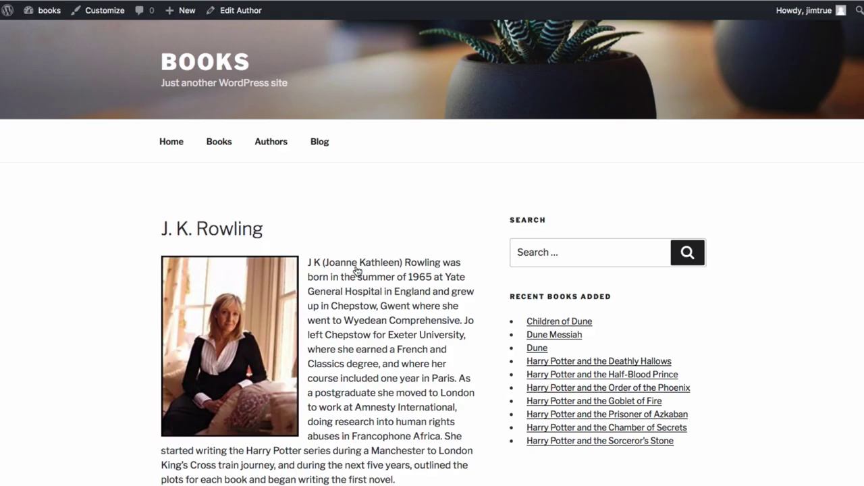
click(225, 12)
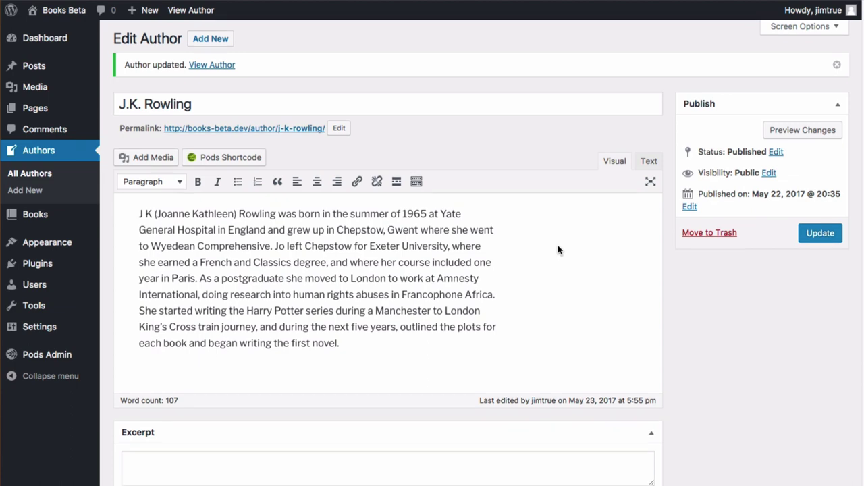
- Scroll to More Fields to see Related Books with edit, view and remove icons
scroll(559, 249, down, 3)
scroll(559, 247, down, 2)
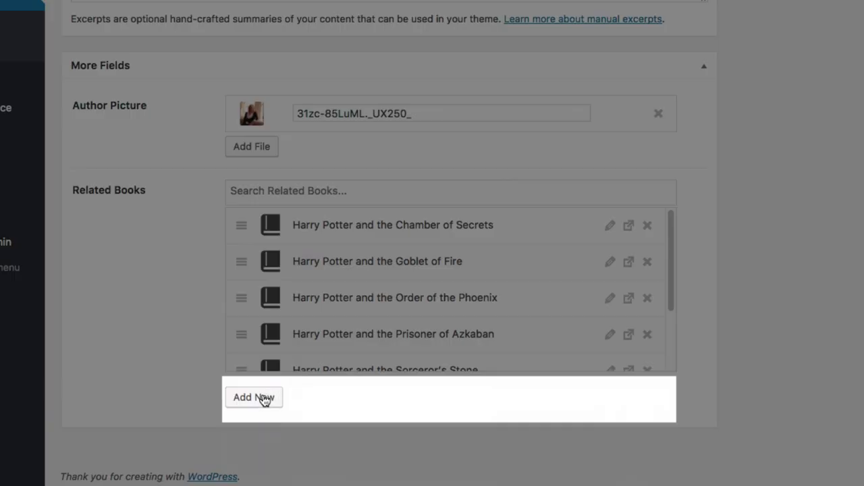
- Add the related book 'Fantastic Beasts and Where to Find Them' with description and Amazon link
click(264, 398)
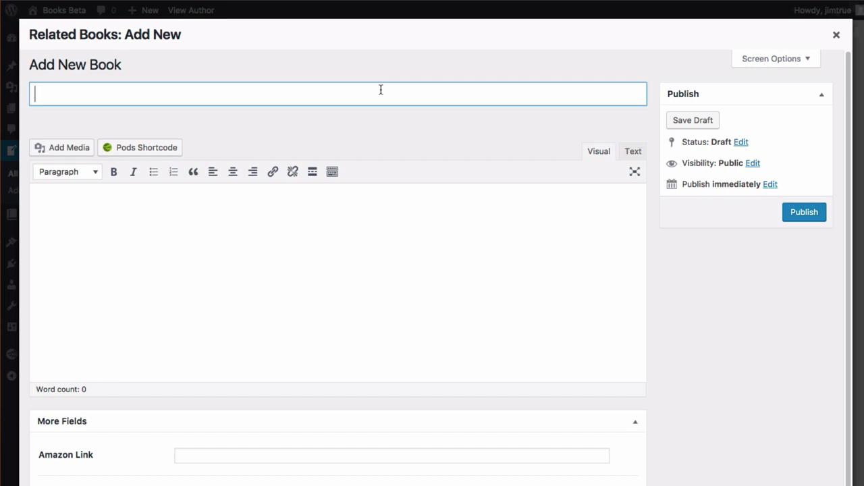
text(Fantastic Beasts and Where to Find Them)
click(249, 218)
text(A set textbook at Hogwarts School of Witchcraft and Wizardry since publication, Newt Scamander’s masterpiece has entertained wizarding families through the generations. Fantastic Beasts and Where to Find Them is an indispensable introduction to the magical beasts of the wizarding world. Scamander’s years of travel and research have created a tome of unparalleled importance. Some of the beasts will be familiar to readers of the Harry Potter books – the Hippogriff, the Basilisk, the Hungarian Horntail…Others will surprise even the most ardent amateur Magizoologist. Dip in to discover the curious habits of magical beasts across five continents…)
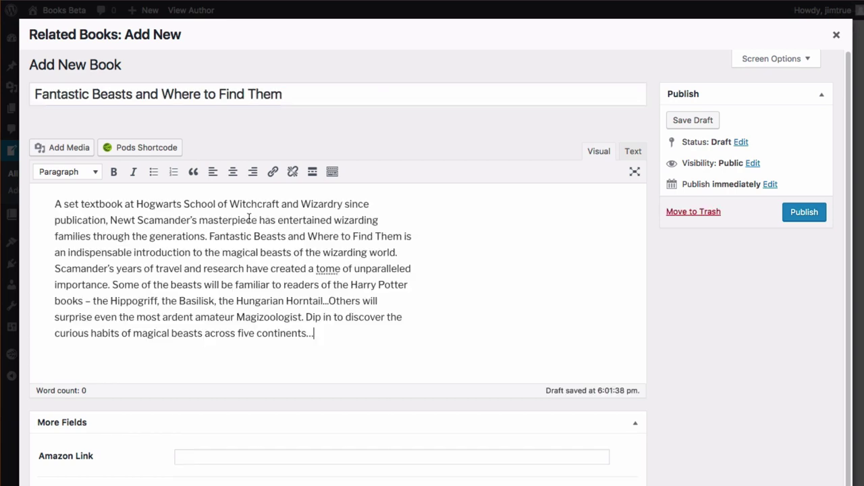
scroll(222, 337, down, 1)
click(187, 422)
key(ctrl+v)
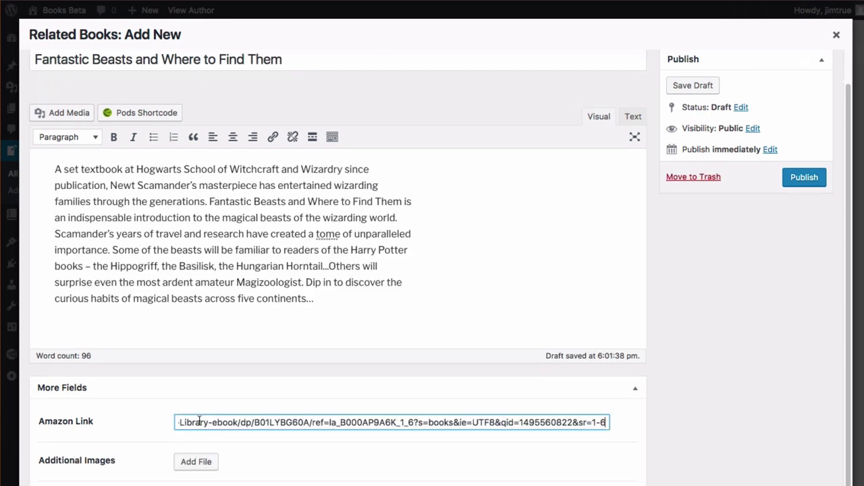
- Upload the cover to Additional Images and set J.K. Rowling as the book's author
scroll(282, 460, down, 1)
click(196, 432)
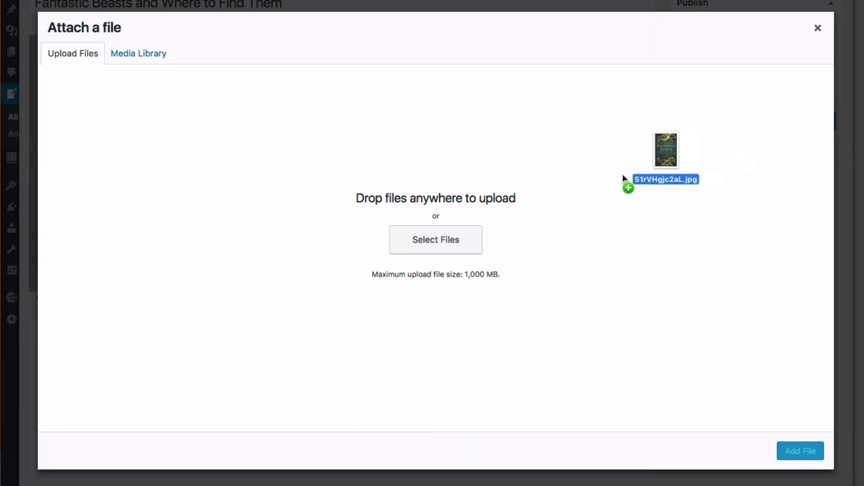
drag(627, 180, 729, 358)
click(800, 451)
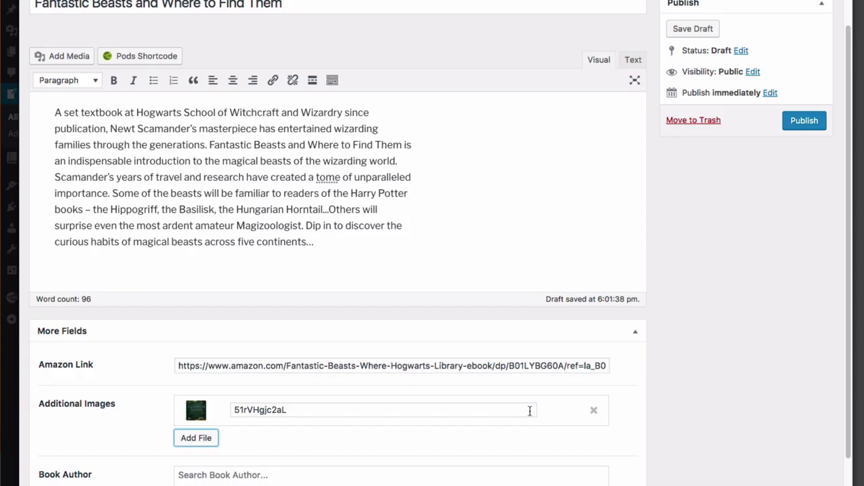
scroll(238, 440, down, 1)
click(227, 451)
click(228, 432)
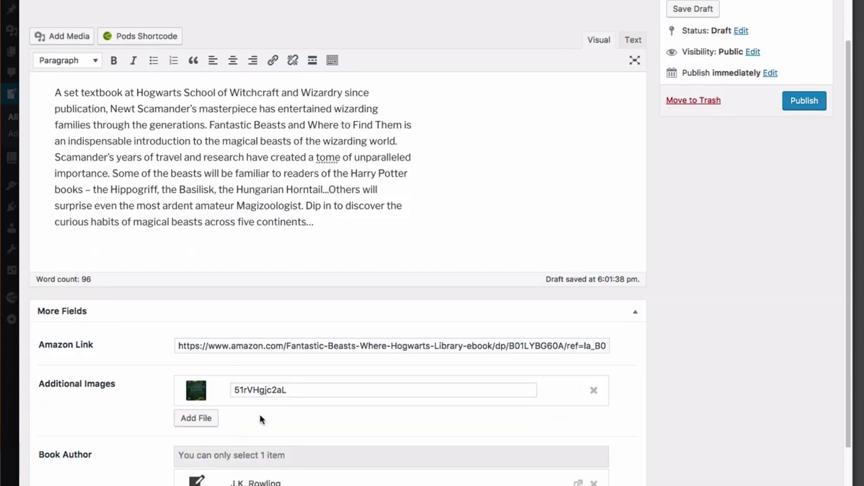
- Publish the Fantastic Beasts book
click(803, 101)
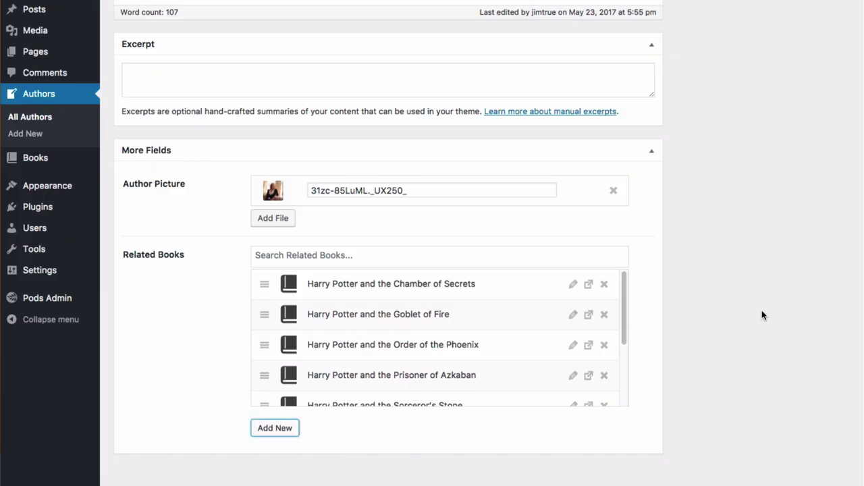
scroll(561, 322, down, 3)
scroll(558, 324, down, 1)
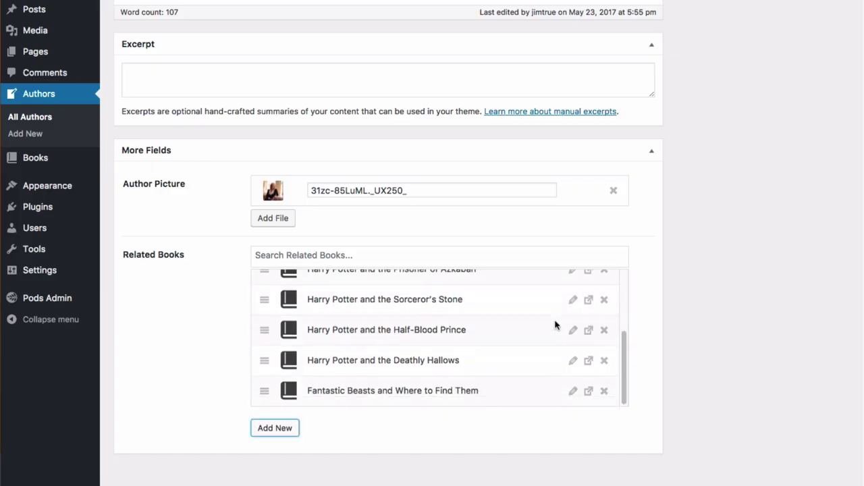
scroll(407, 383, up, 5)
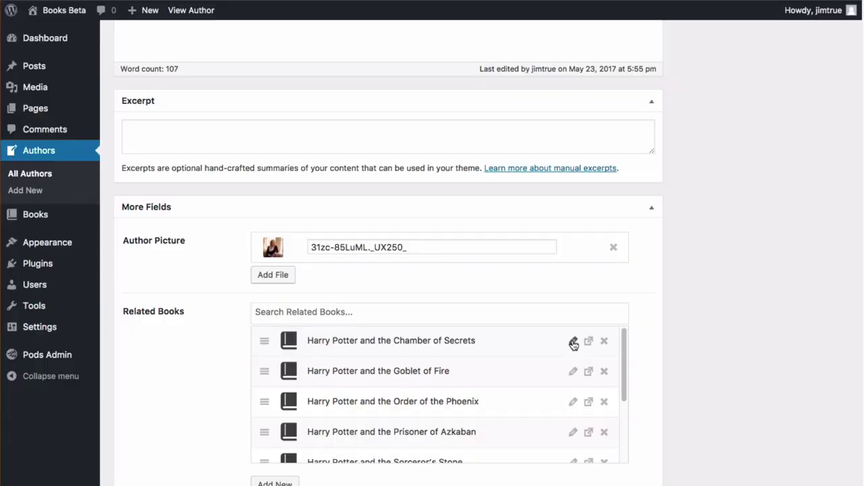
- Retitle the related book to 'Harry Potter and The Chamber of Secrets' inline
click(571, 340)
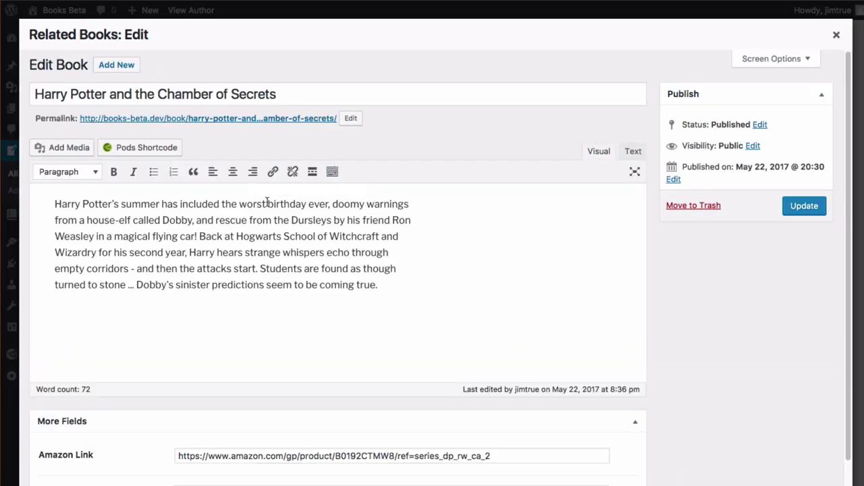
click(138, 94)
double_click(138, 94)
text(The)
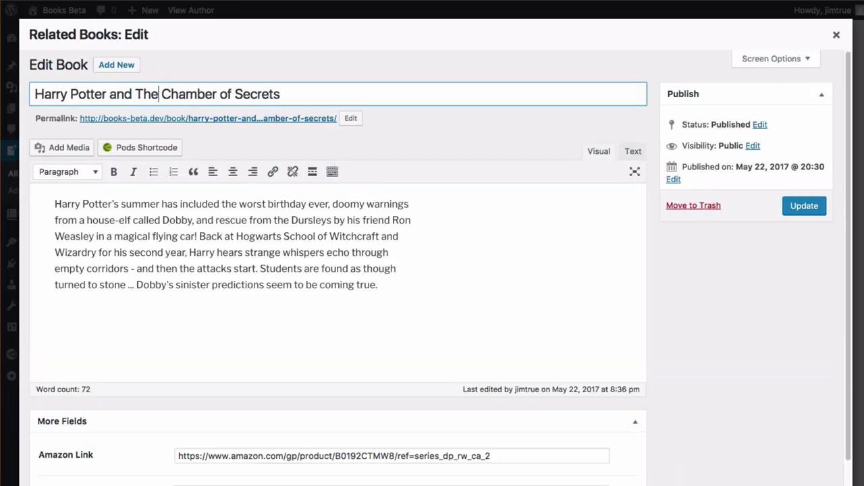
click(799, 211)
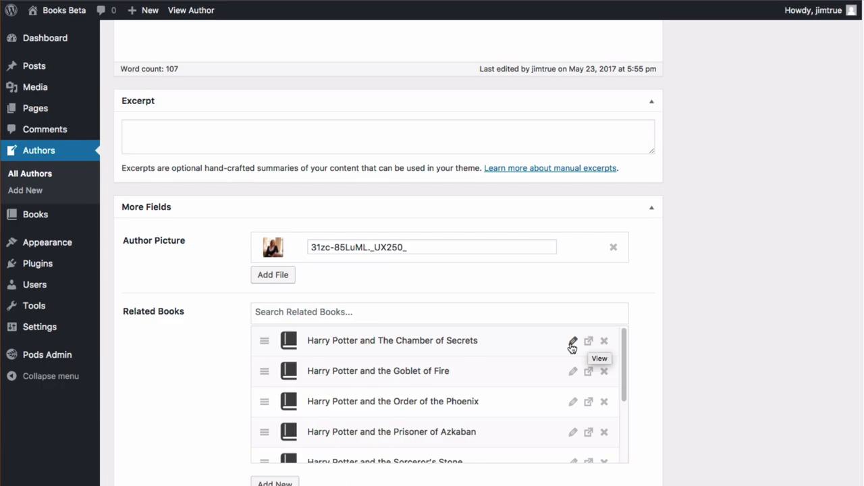
- View Chamber of Secrets on the site and remove Fantastic Beasts from the related books
click(588, 341)
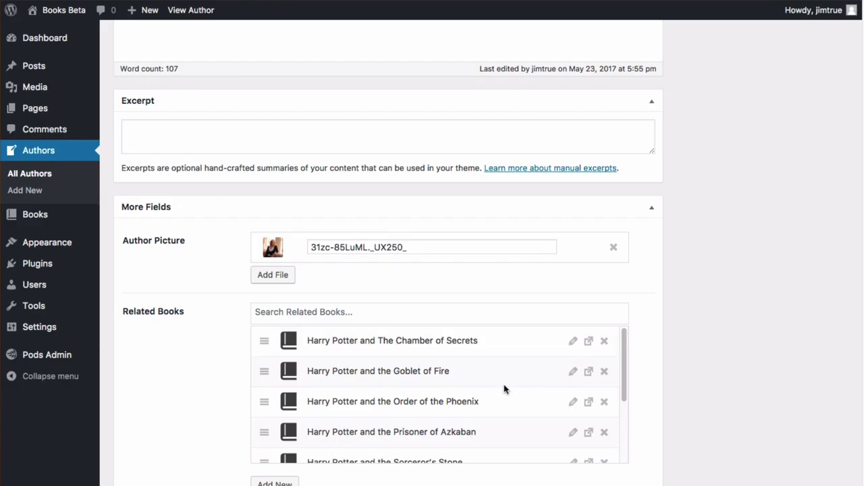
scroll(503, 386, down, 3)
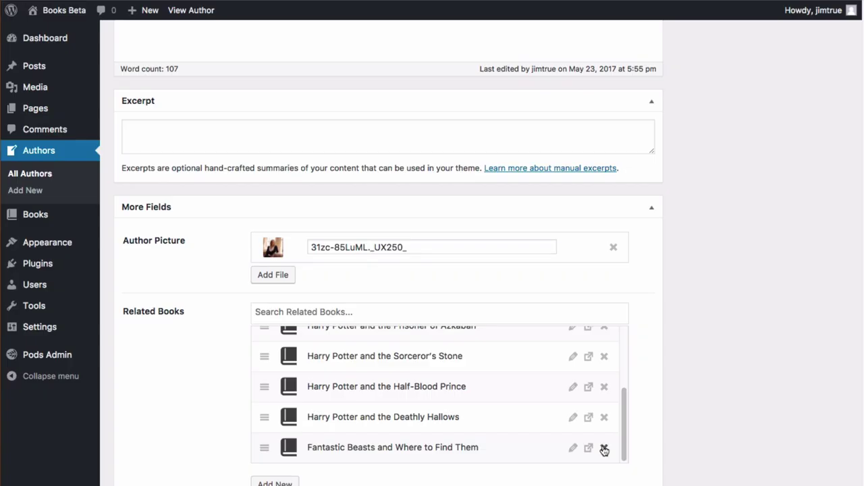
click(604, 451)
scroll(533, 440, up, 3)
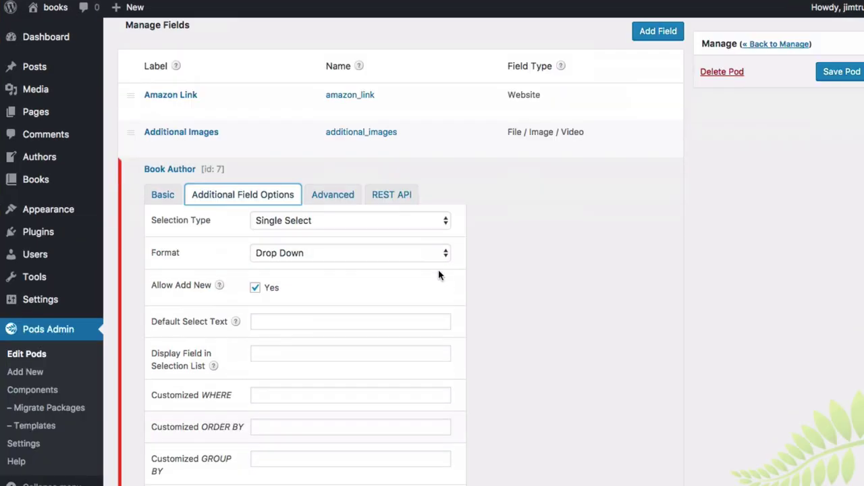
- Set the Book Author field's Format to List view in Additional Field Options
scroll(438, 274, down, 2)
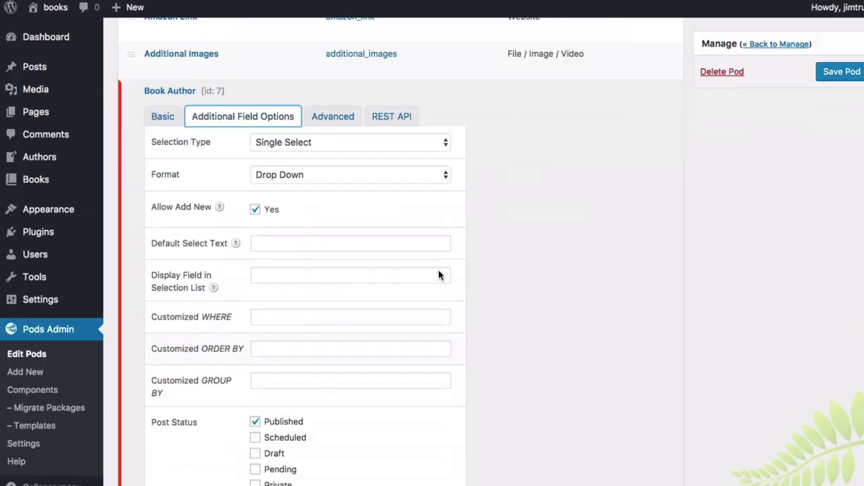
scroll(438, 270, down, 1)
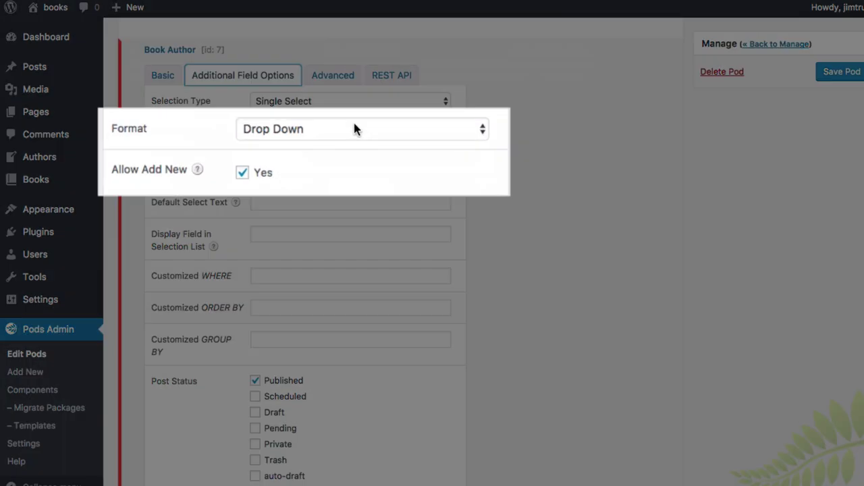
click(354, 124)
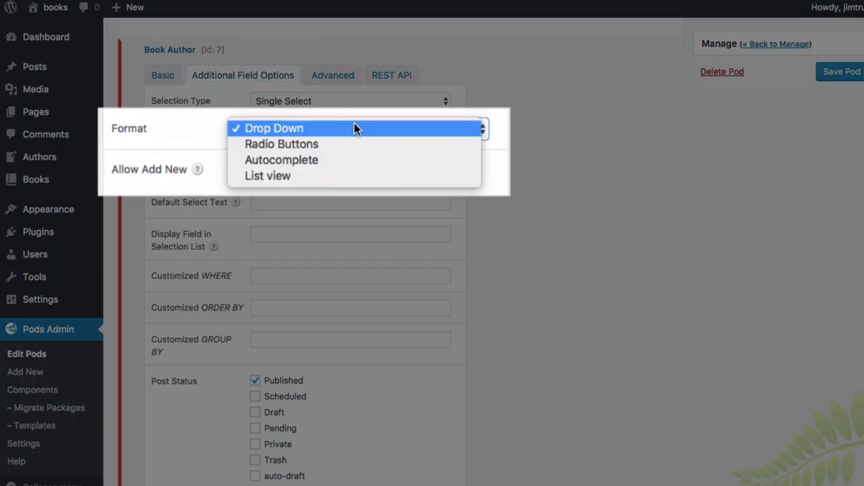
click(319, 176)
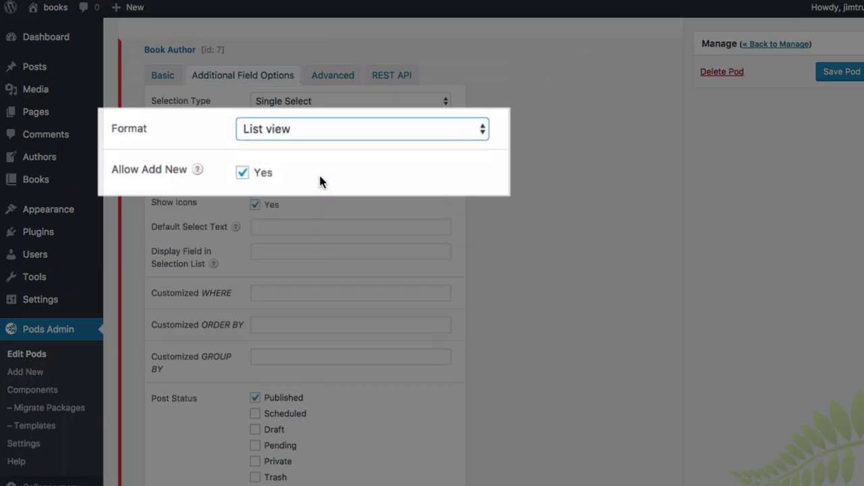